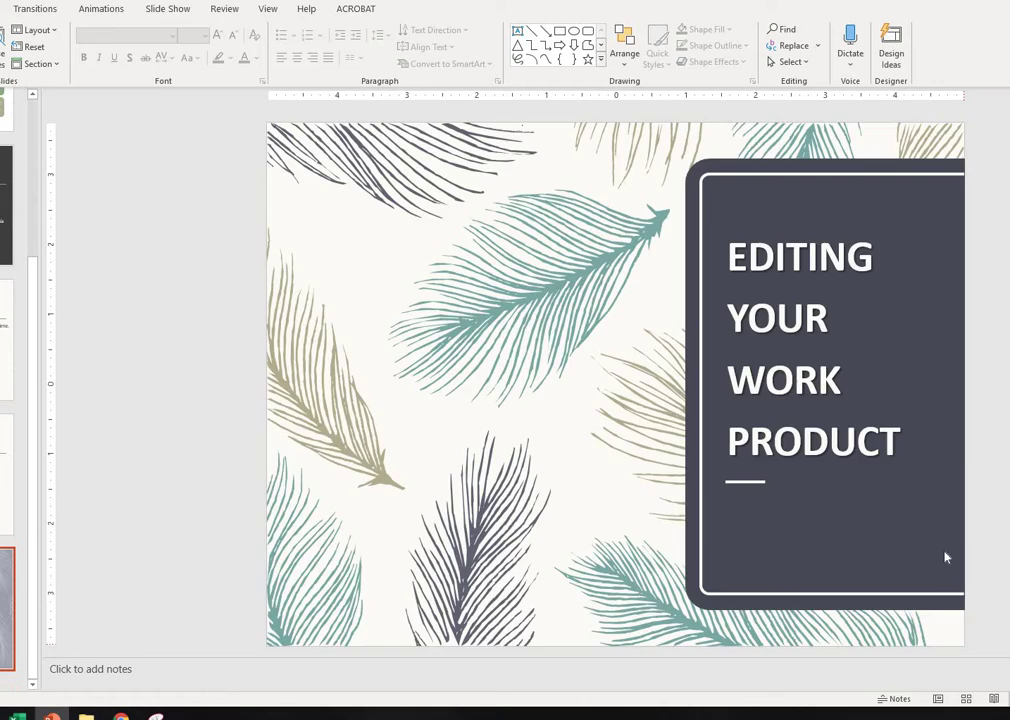
key(alt+Tab)
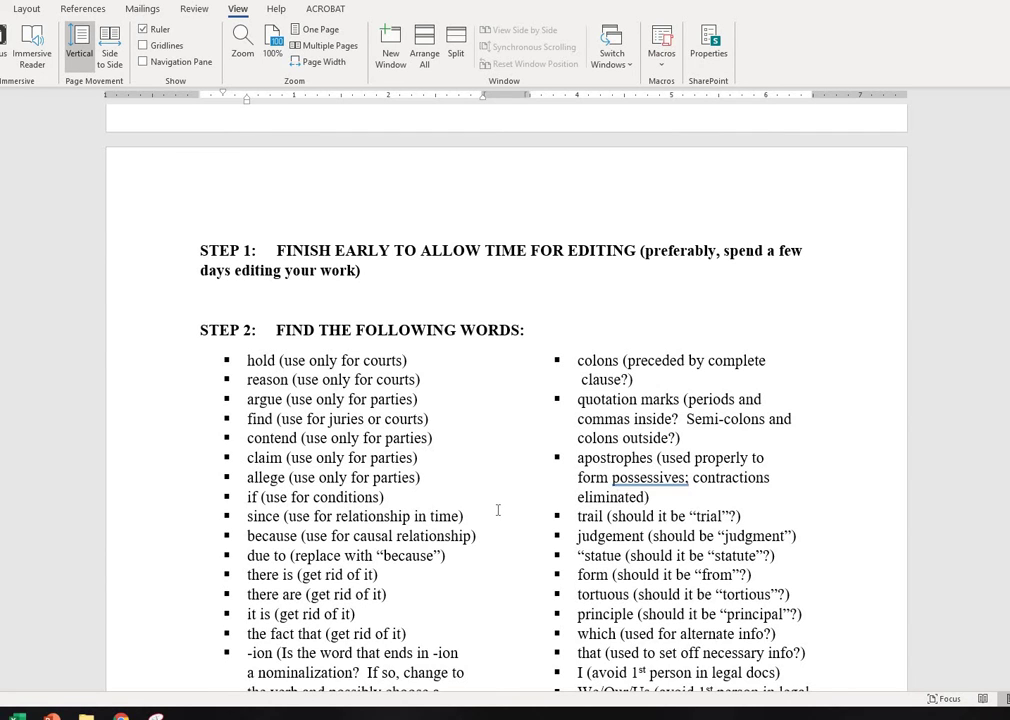
scroll(498, 510, down, 3)
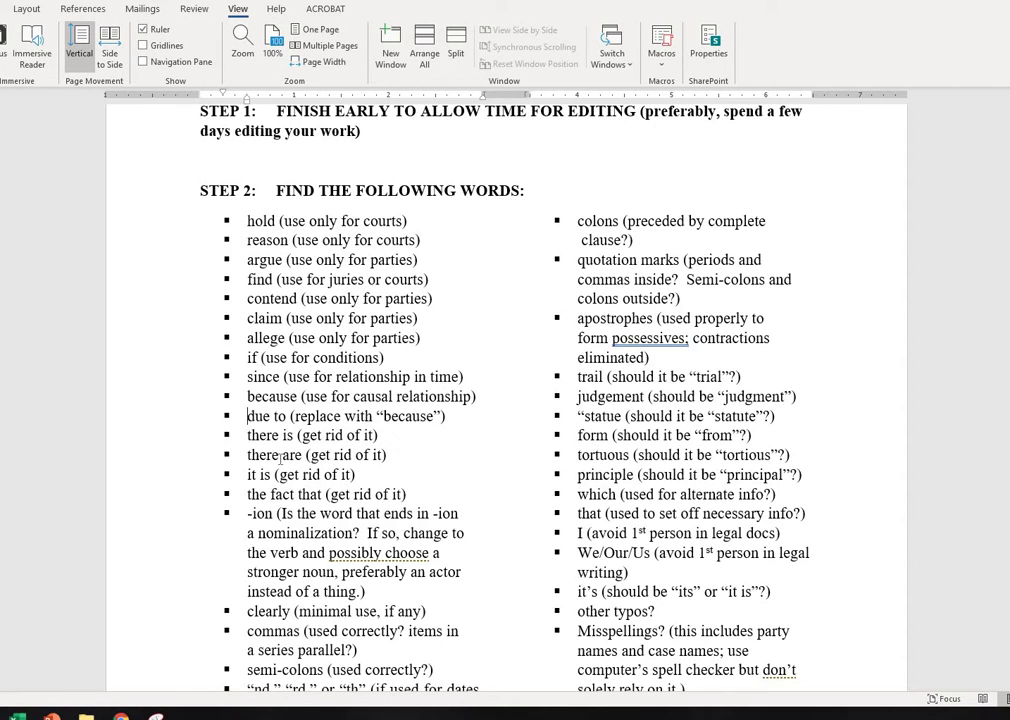
scroll(281, 458, down, 2)
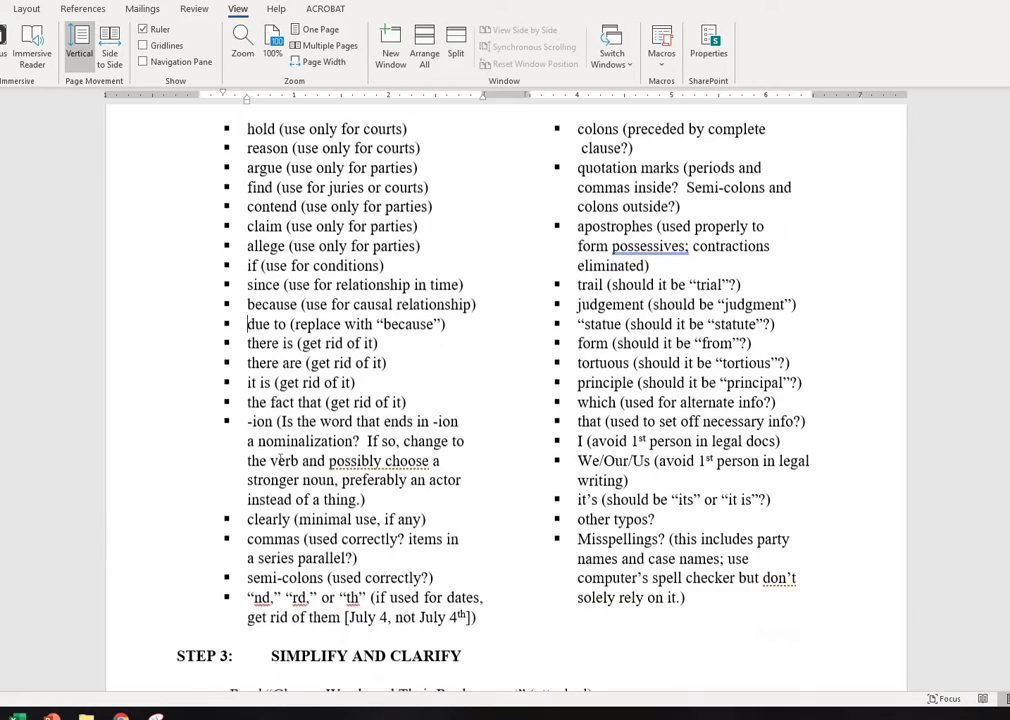
scroll(284, 500, down, 1)
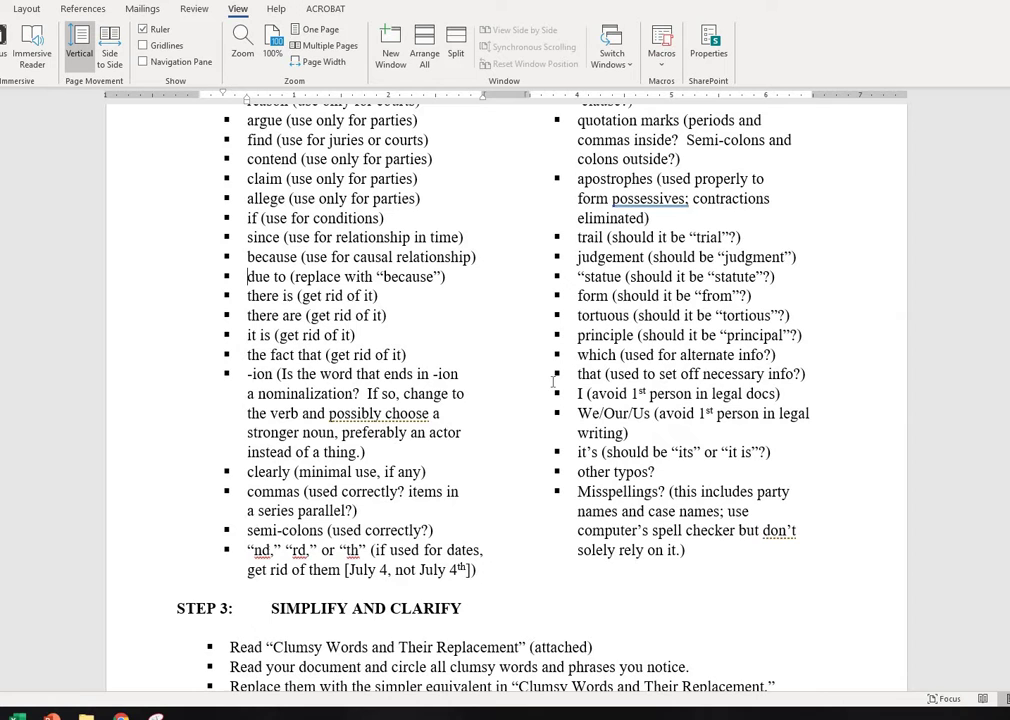
scroll(556, 389, up, 2)
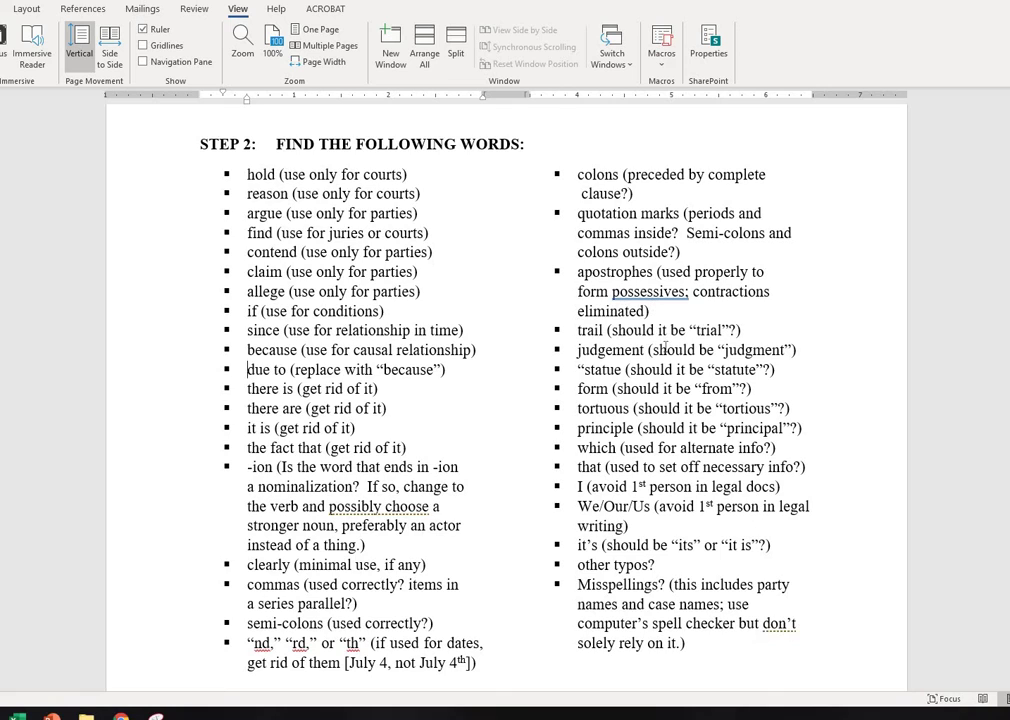
Step: Scroll down past checklist Steps 3–8 to the Clumsy Words and Their Replacement table
scroll(665, 347, down, 2)
scroll(665, 347, down, 1)
scroll(665, 347, down, 1)
scroll(665, 347, down, 1)
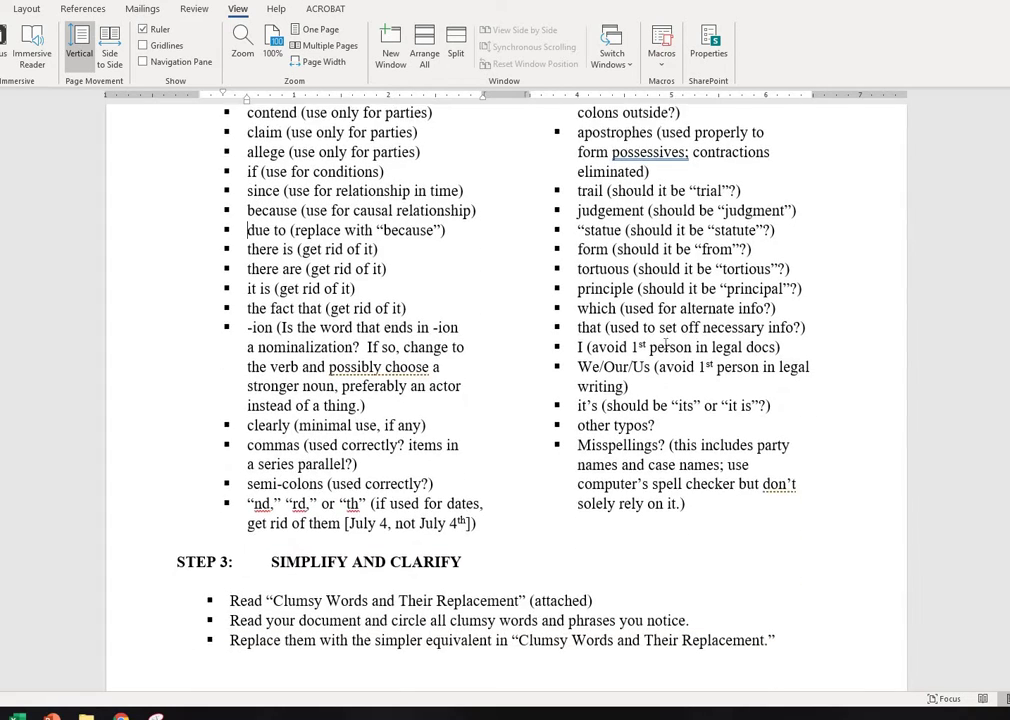
scroll(665, 347, down, 1)
scroll(665, 350, down, 1)
scroll(665, 350, down, 2)
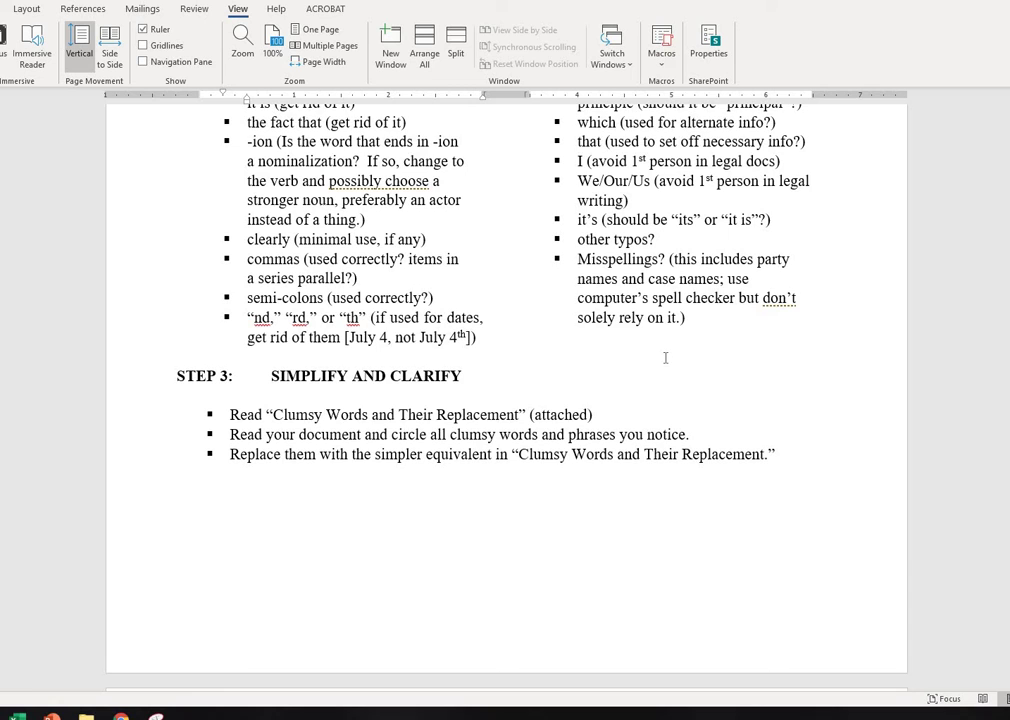
scroll(665, 357, down, 1)
scroll(665, 356, down, 1)
scroll(665, 355, down, 1)
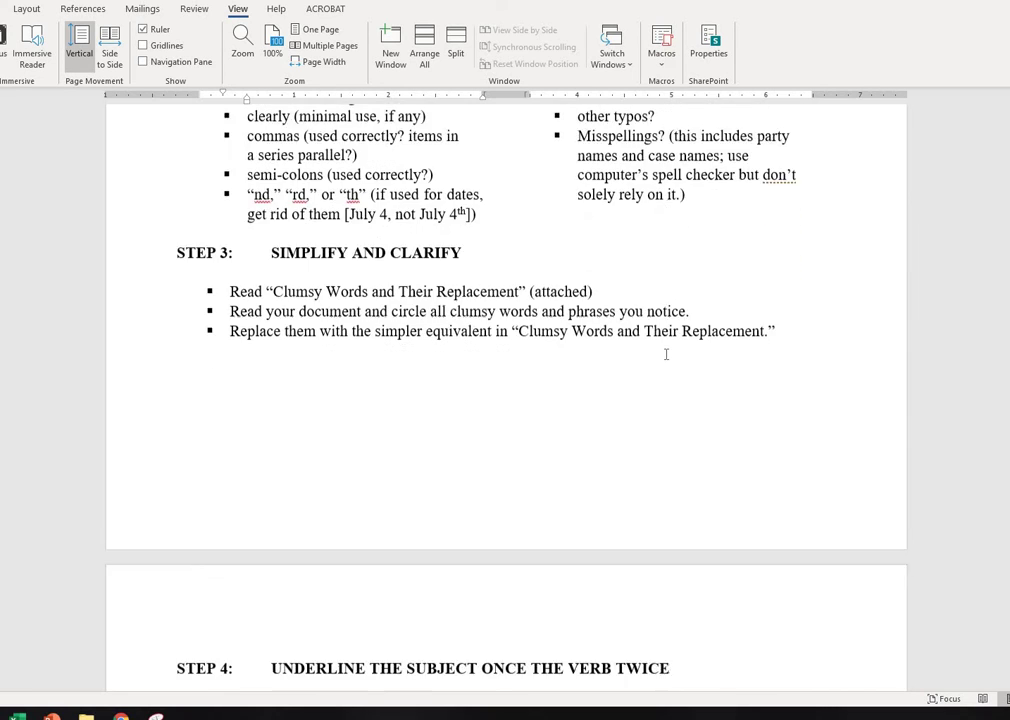
scroll(665, 354, down, 1)
scroll(666, 352, down, 1)
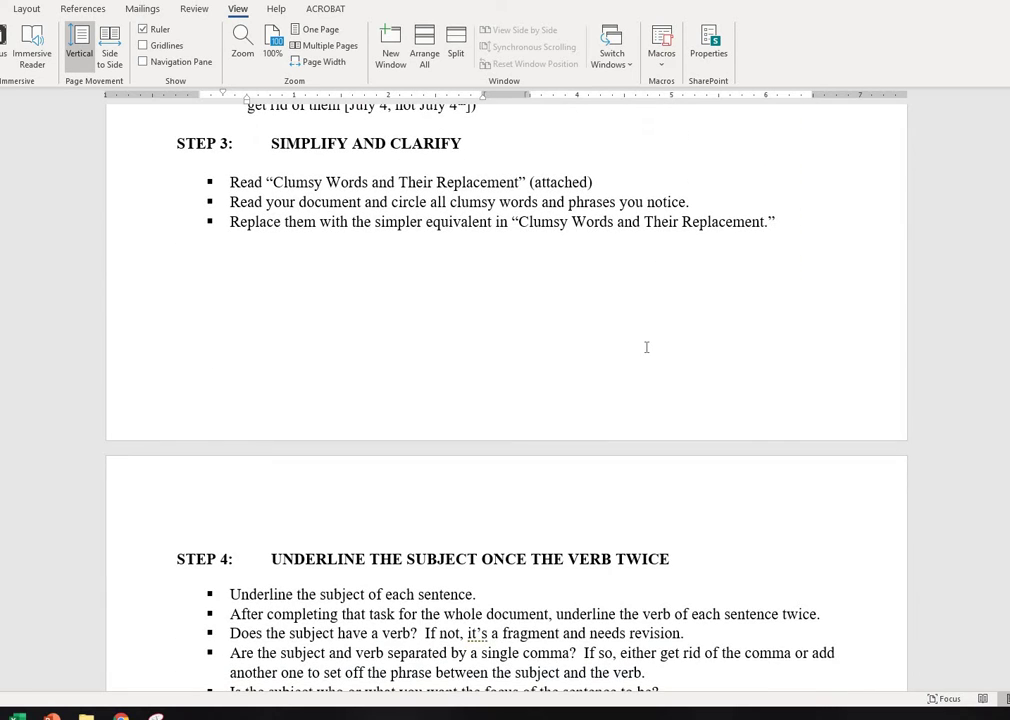
scroll(646, 347, down, 2)
scroll(646, 347, down, 2)
scroll(646, 347, down, 3)
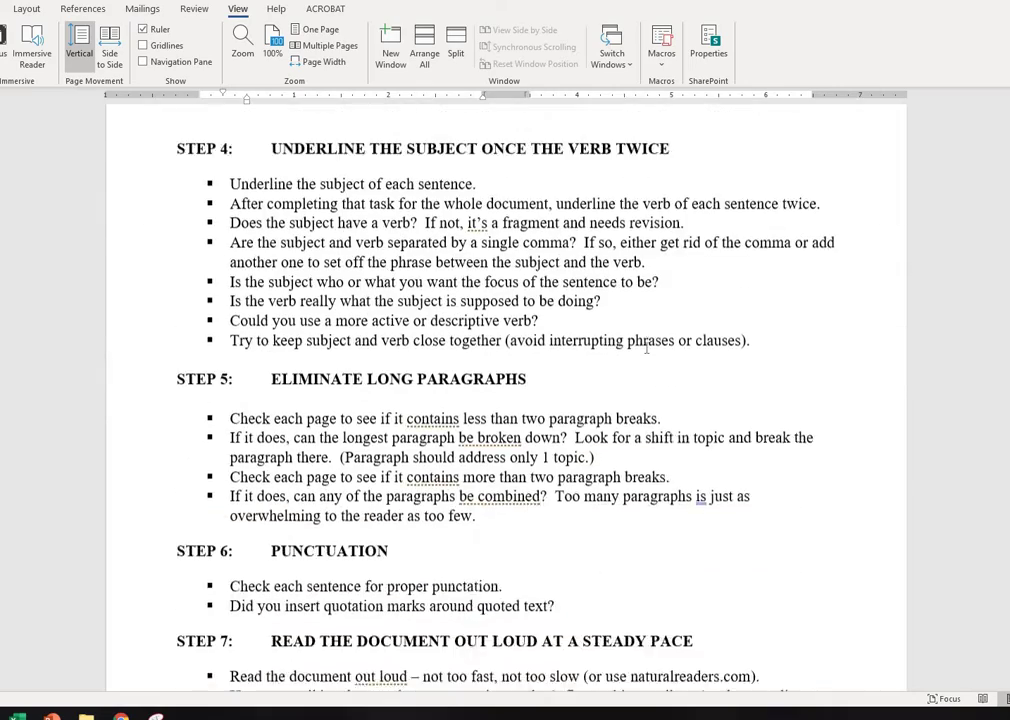
scroll(647, 346, down, 2)
scroll(647, 346, down, 2)
scroll(647, 346, down, 5)
scroll(647, 346, down, 4)
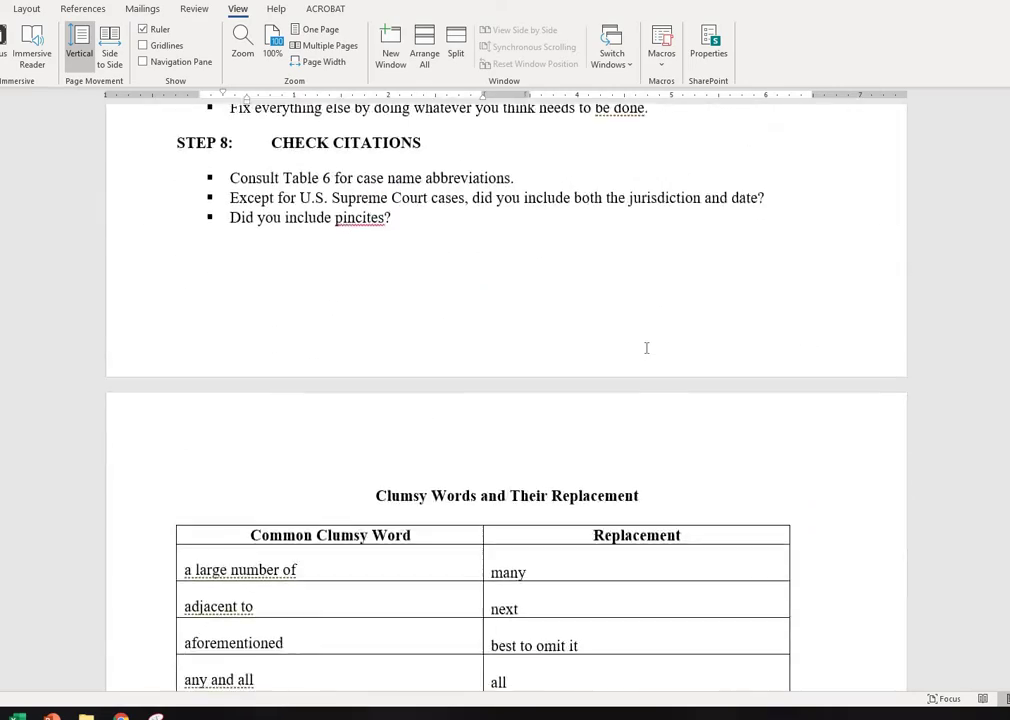
scroll(647, 347, down, 3)
scroll(646, 347, down, 2)
scroll(646, 347, down, 1)
scroll(646, 347, down, 2)
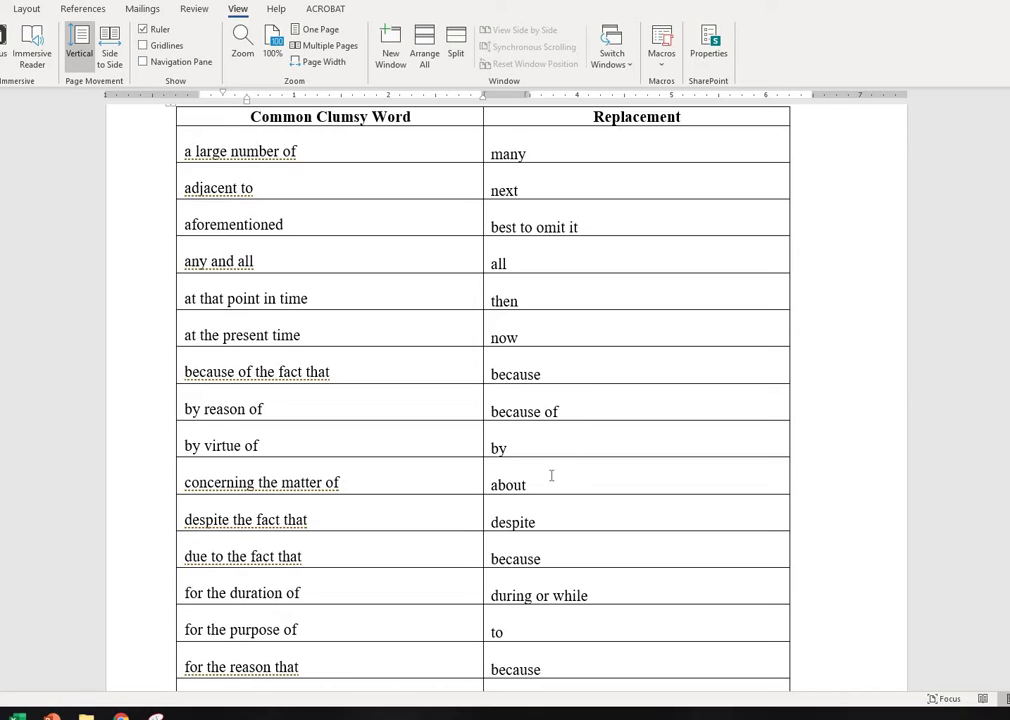
Step: Scroll back up to the Step 4 heading, showing Steps 4 through 7
scroll(550, 470, up, 1)
scroll(550, 468, up, 3)
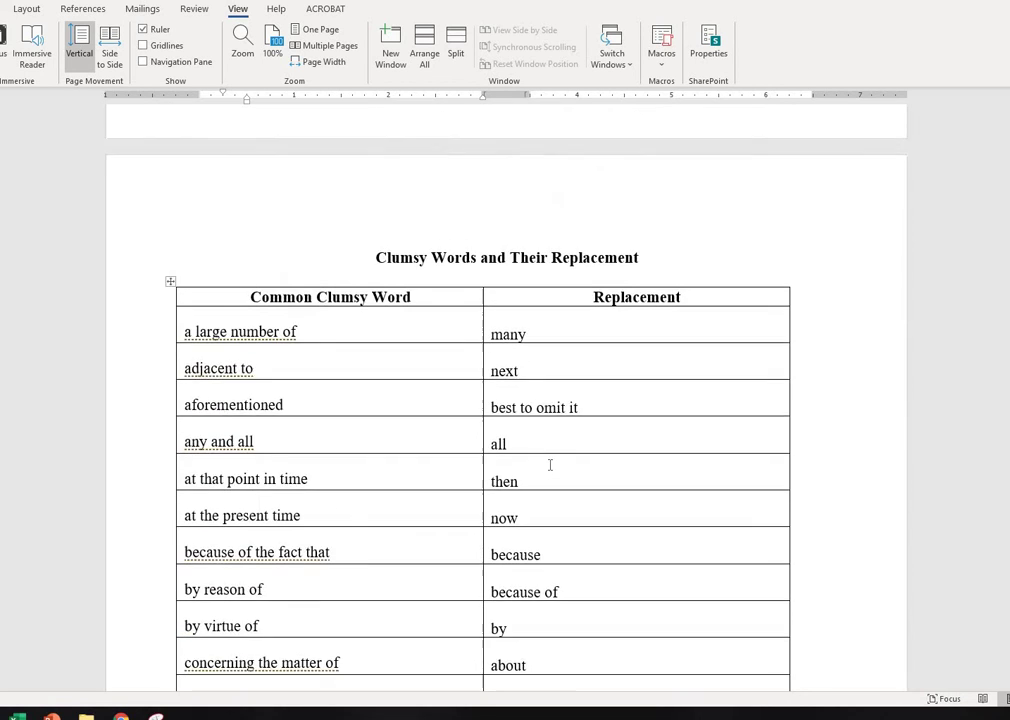
scroll(550, 466, up, 3)
scroll(550, 463, up, 3)
scroll(550, 463, up, 3)
scroll(550, 463, up, 2)
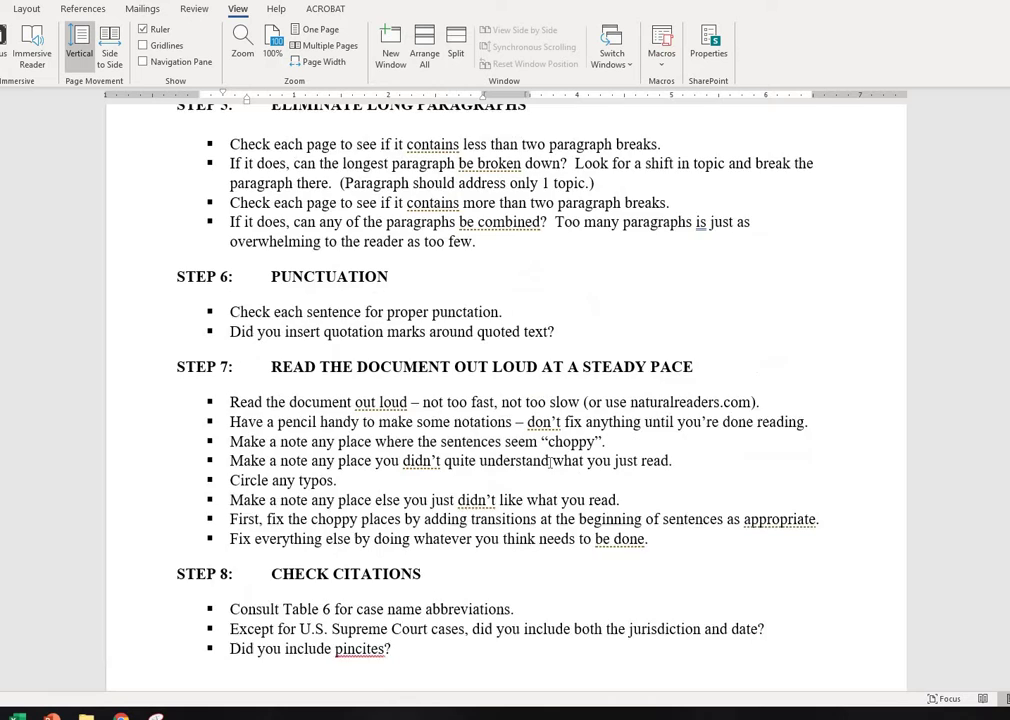
scroll(550, 462, up, 3)
scroll(550, 461, up, 1)
scroll(550, 461, up, 1)
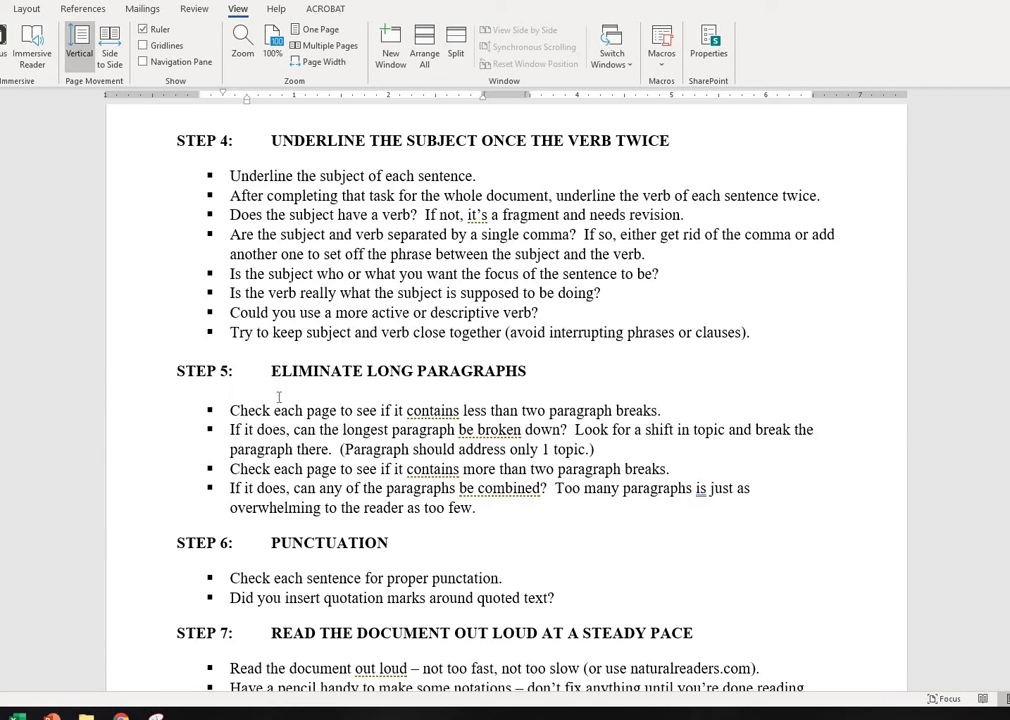
scroll(279, 404, down, 1)
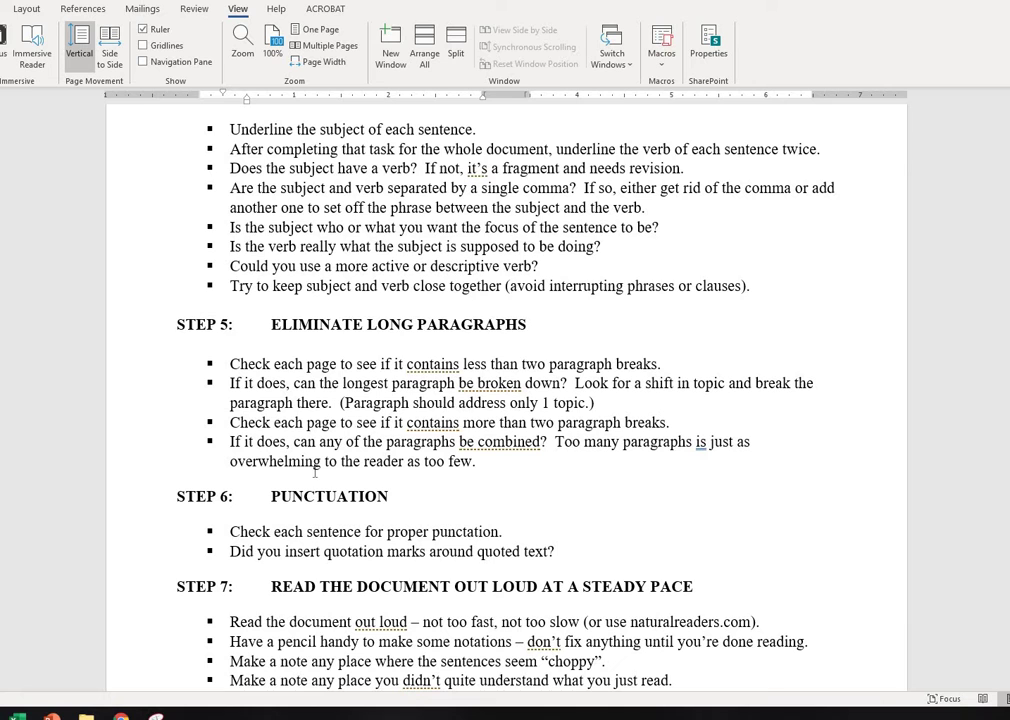
scroll(315, 472, down, 1)
scroll(255, 360, down, 1)
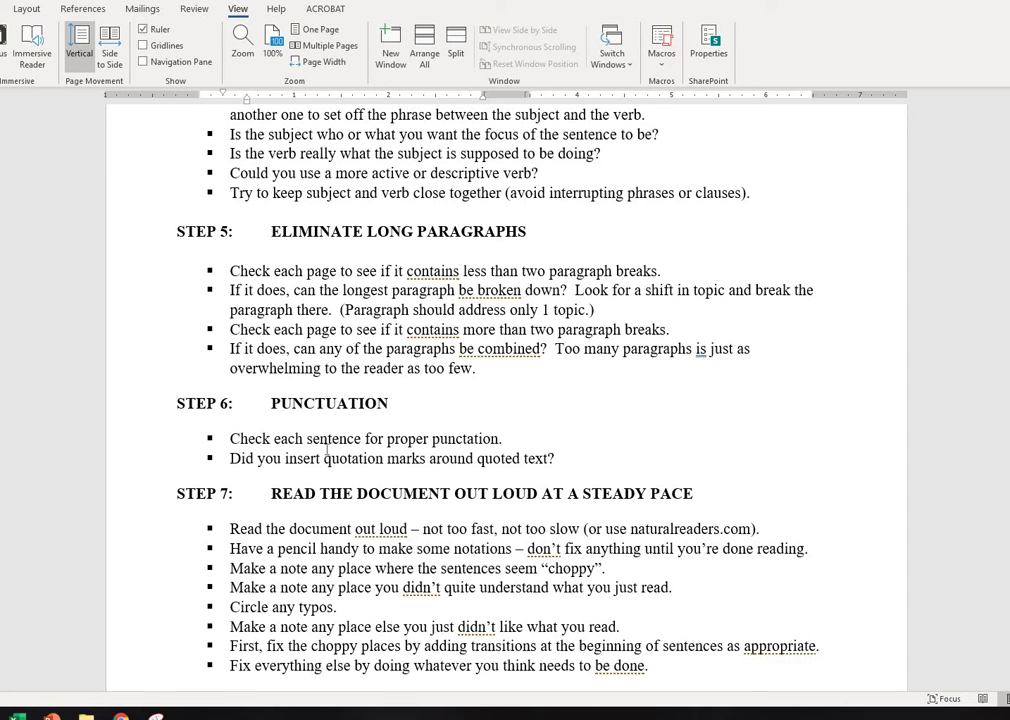
scroll(328, 448, down, 1)
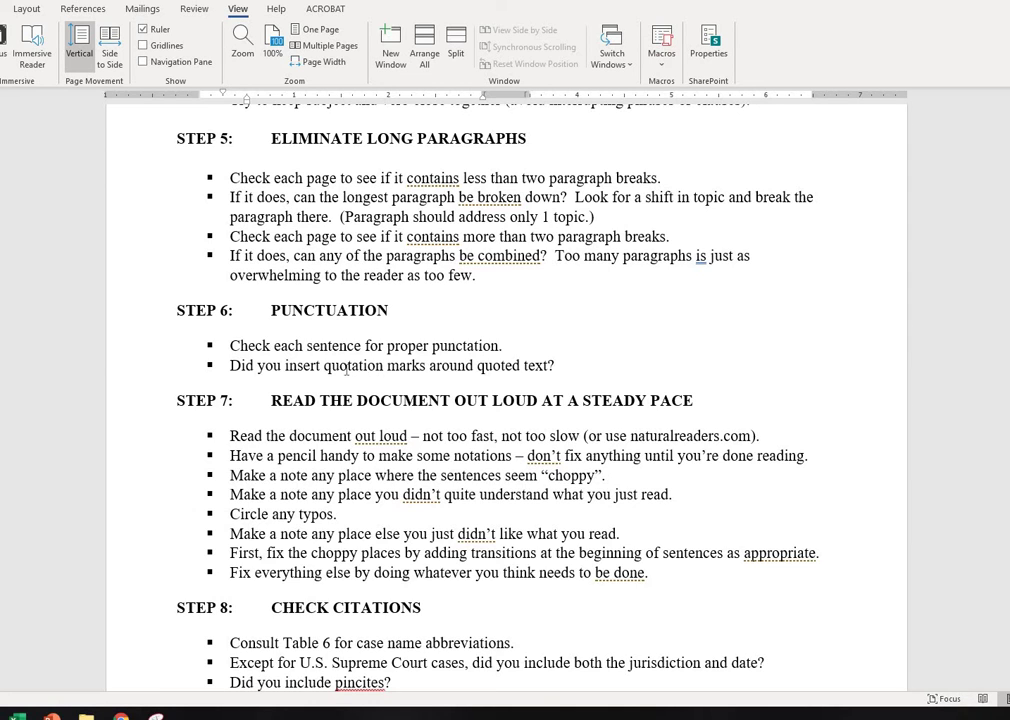
Step: Open Word Options from the File Backstage view, landing on General settings
scroll(347, 370, down, 1)
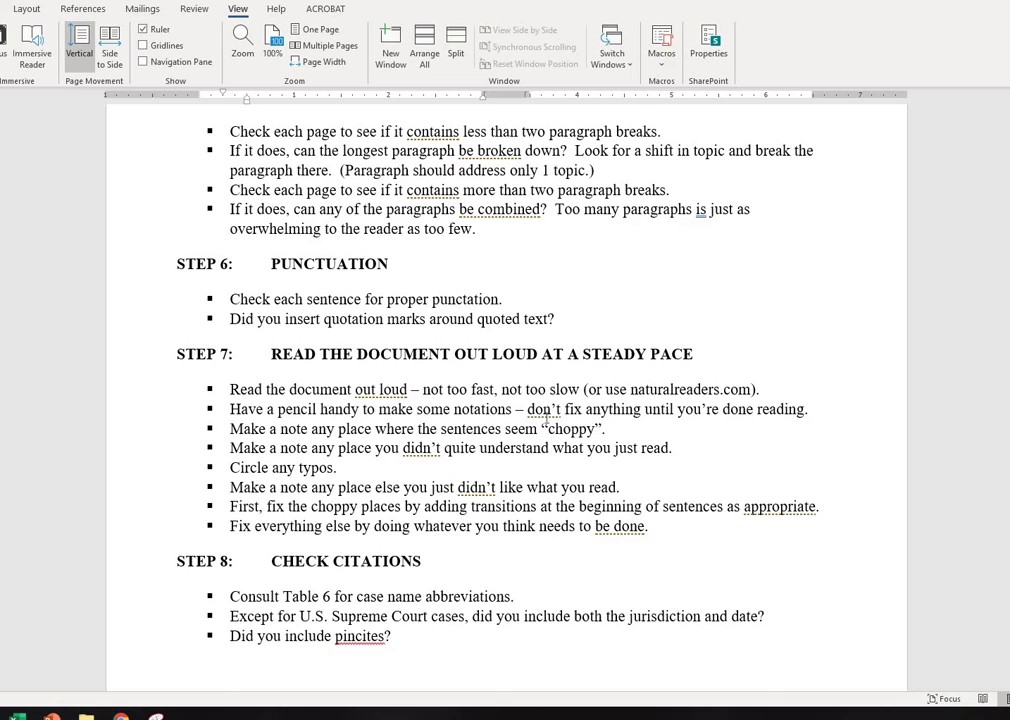
scroll(546, 426, down, 1)
scroll(546, 420, down, 1)
scroll(545, 417, down, 2)
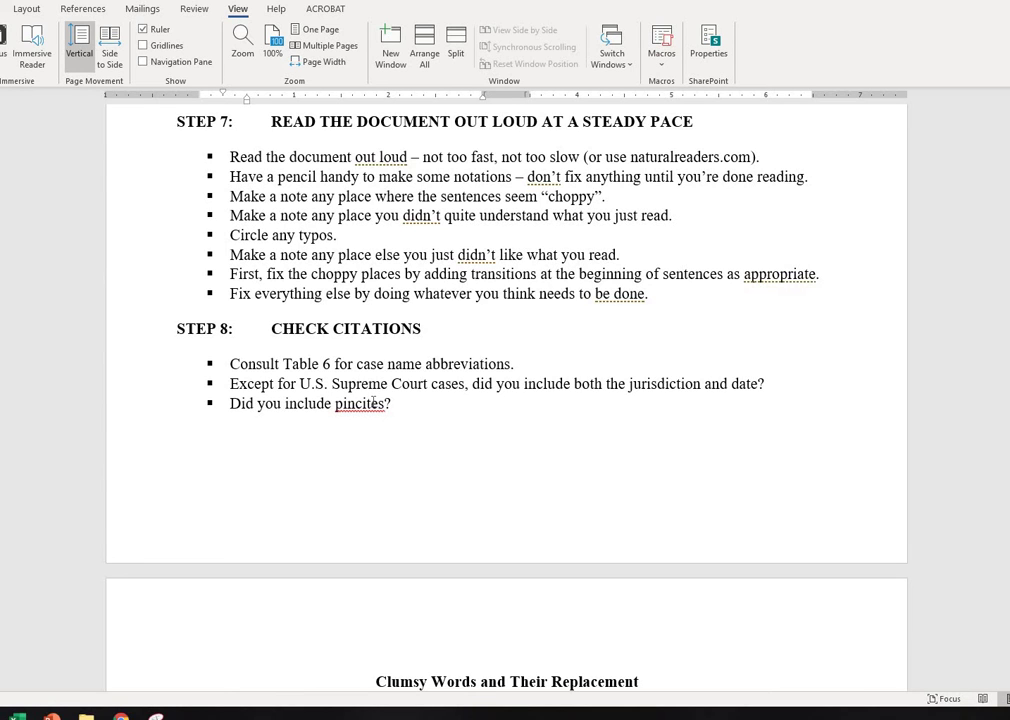
scroll(373, 402, up, 3)
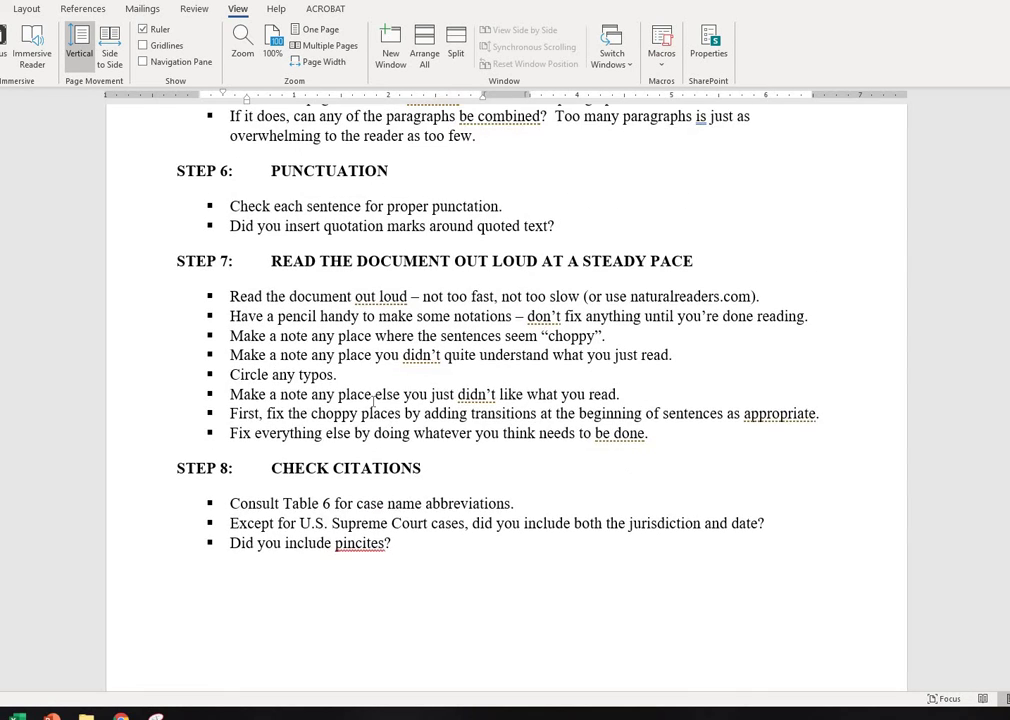
scroll(373, 402, up, 2)
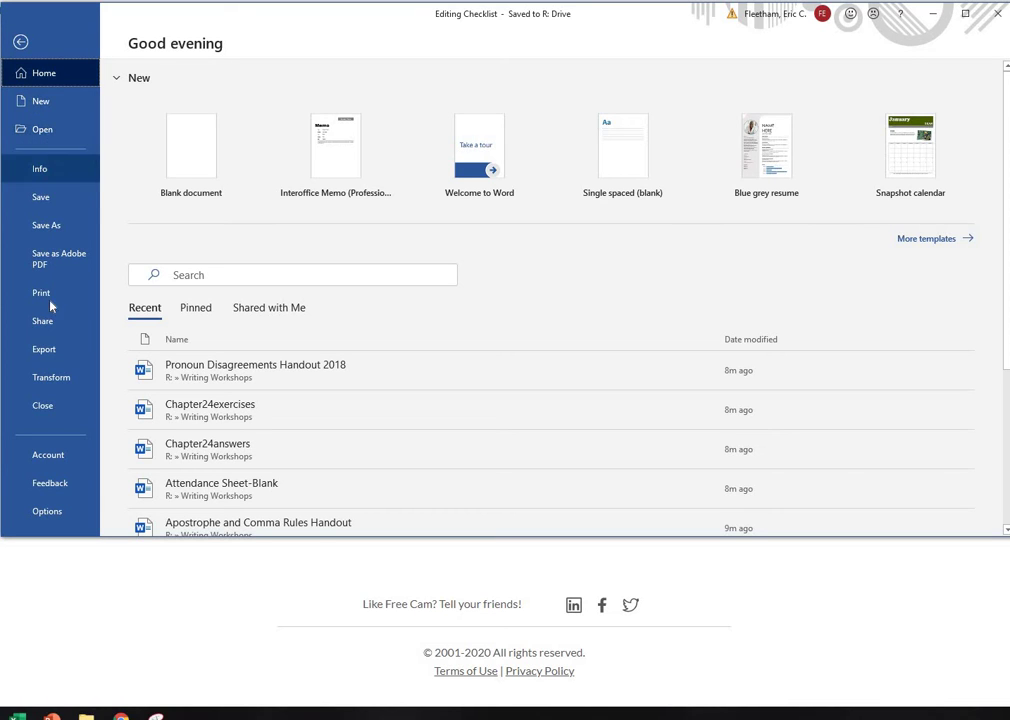
click(47, 511)
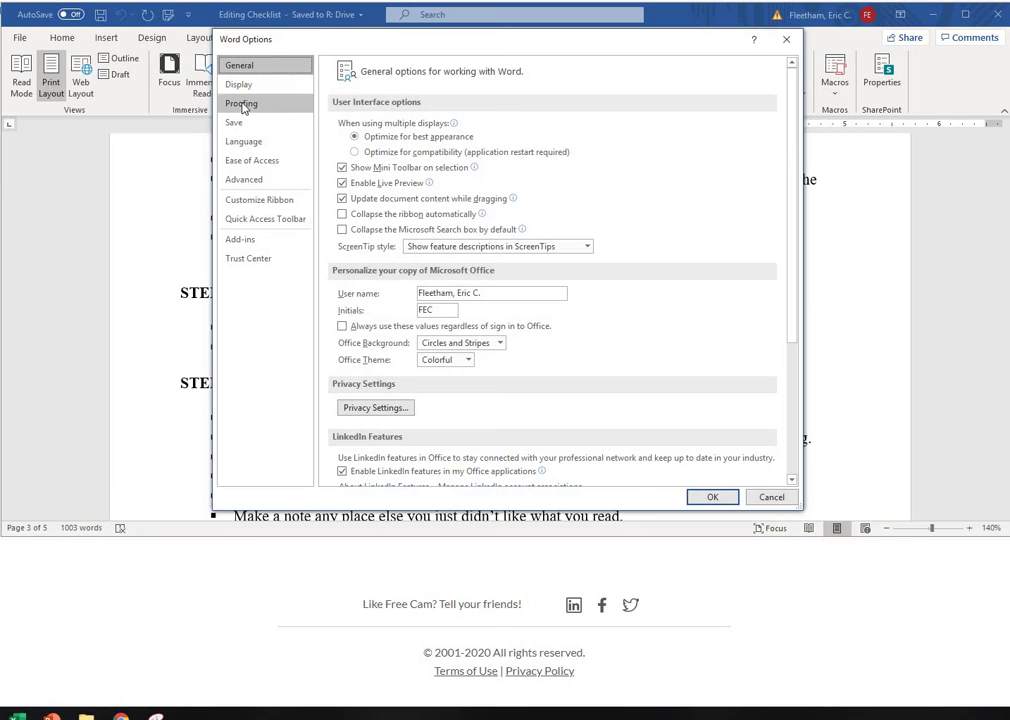
Step: Switch Word Options to the Proofing page of autocorrect and spelling-and-grammar preferences
click(243, 106)
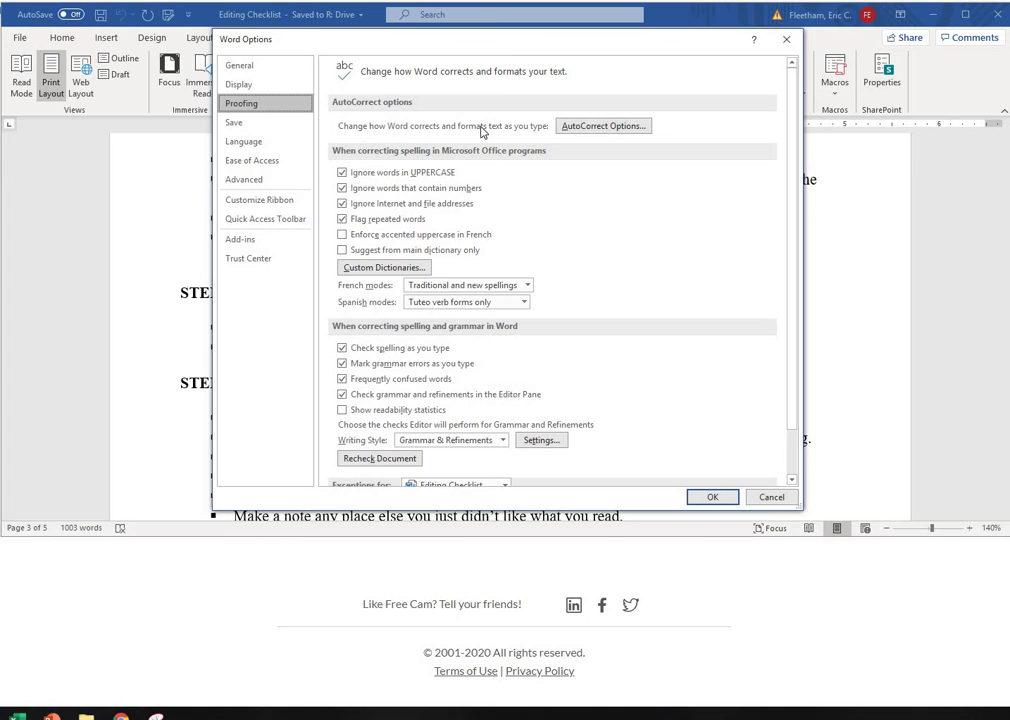
Step: Open the AutoCorrect dialog for English (United States) from the Proofing page
click(603, 127)
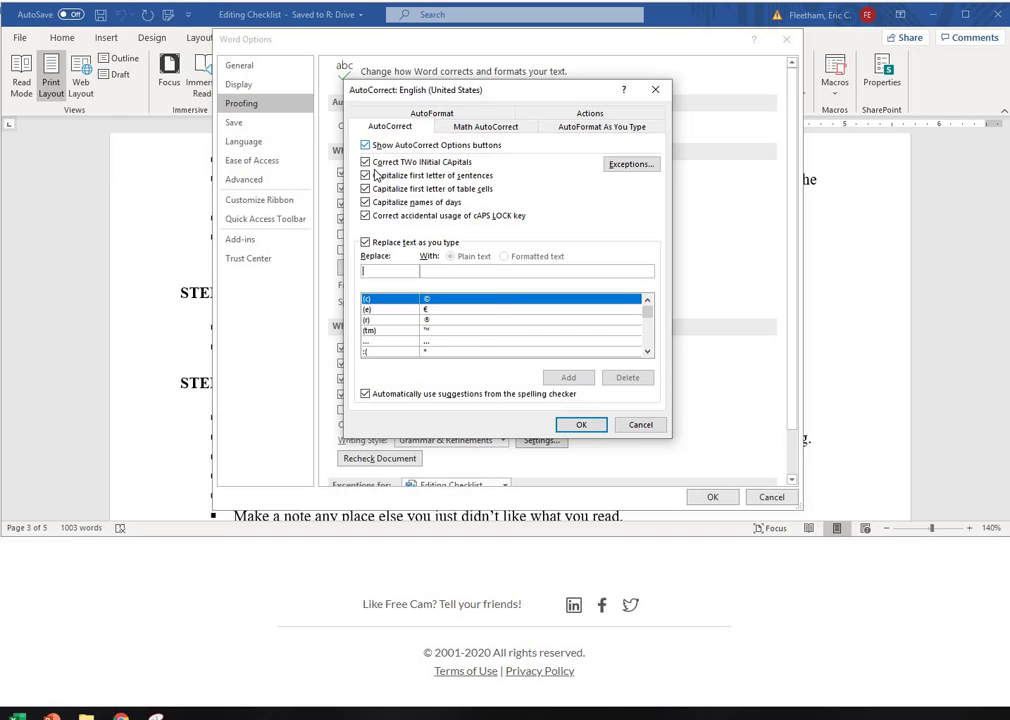
Step: Cancel AutoCorrect without changes and open Grammar Settings from the Proofing page
click(640, 428)
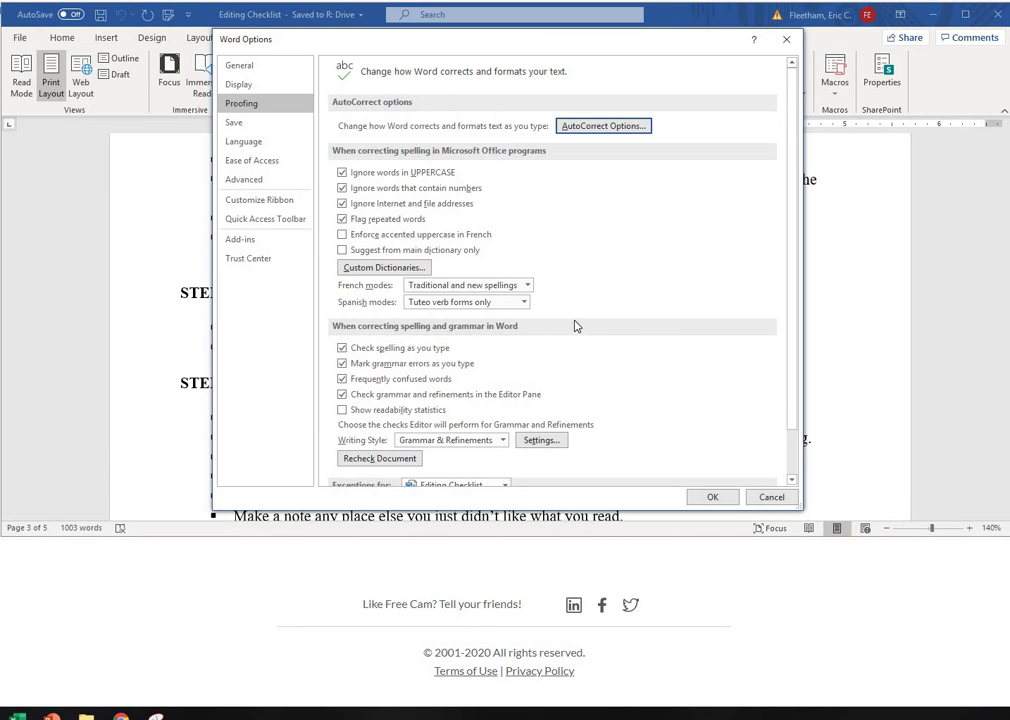
scroll(575, 326, down, 1)
scroll(565, 314, down, 1)
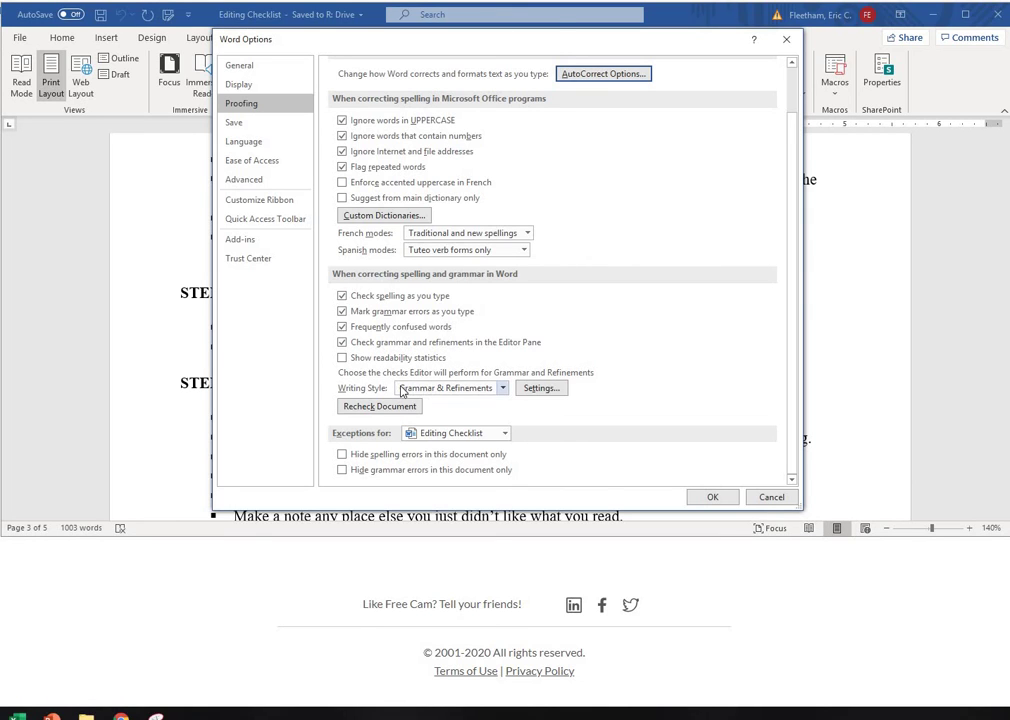
click(538, 390)
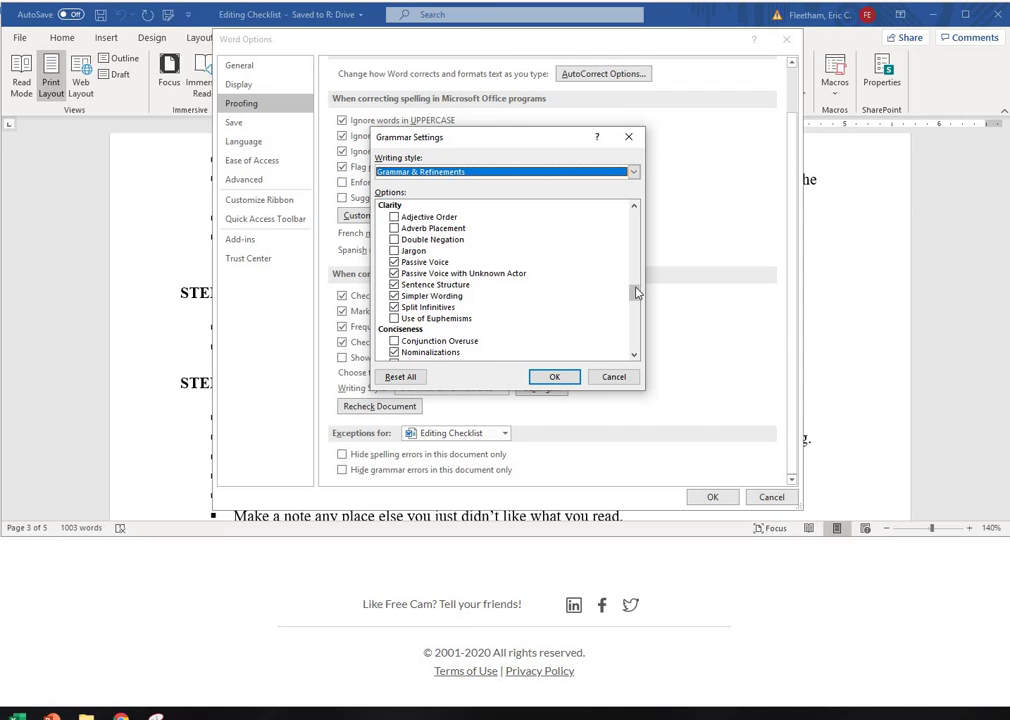
Step: Scroll Grammar Settings to the Clarity checks, such as passive voice and split infinitives
drag(636, 296, 636, 208)
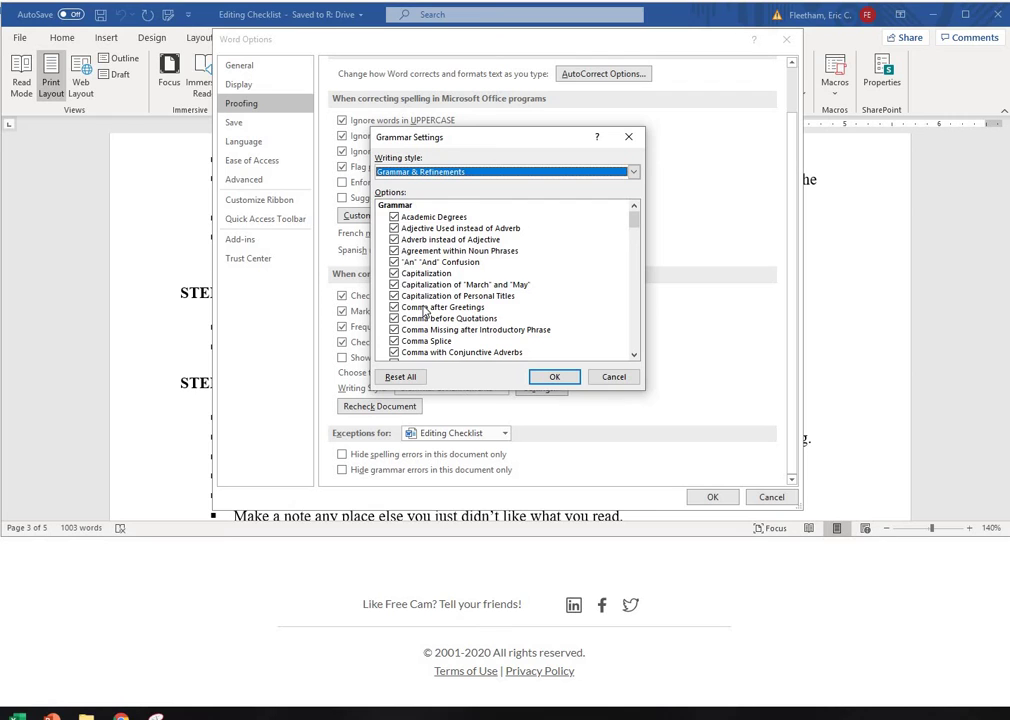
scroll(424, 312, down, 1)
scroll(418, 314, down, 1)
scroll(410, 316, down, 1)
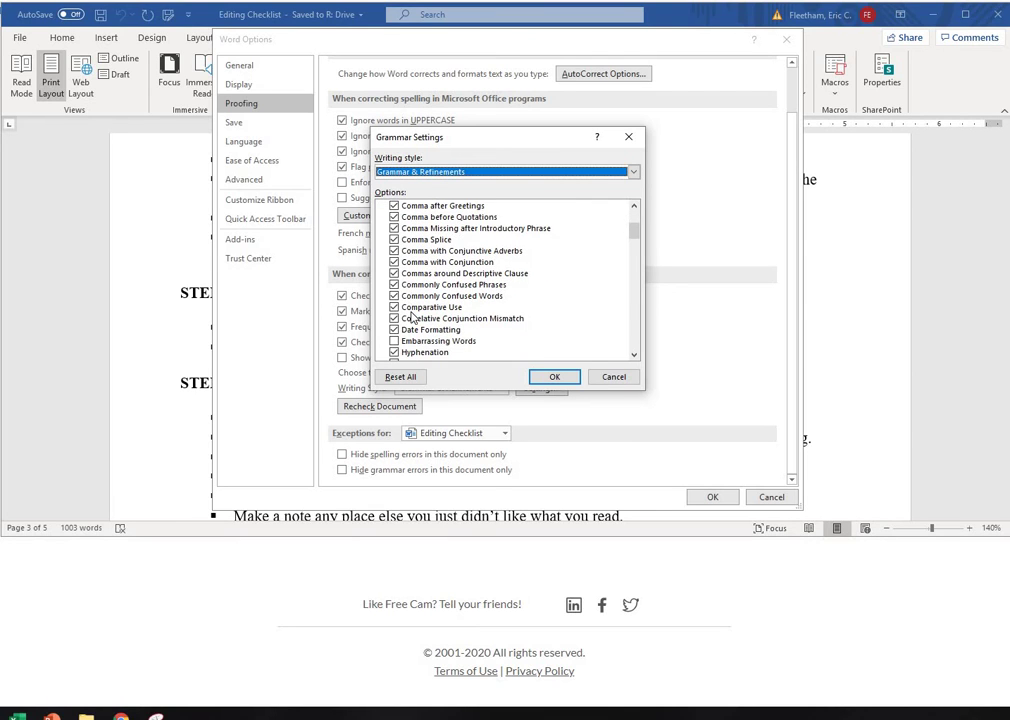
scroll(410, 316, down, 1)
scroll(410, 300, down, 1)
scroll(407, 288, down, 1)
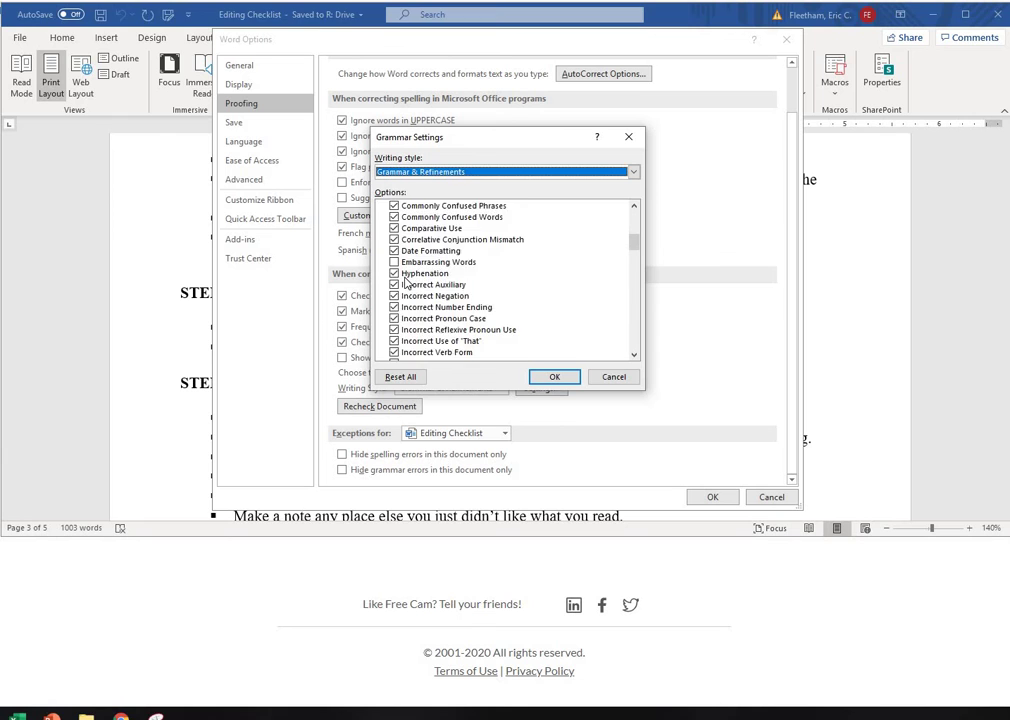
scroll(405, 287, down, 1)
scroll(405, 291, down, 1)
scroll(404, 294, down, 1)
scroll(404, 298, down, 1)
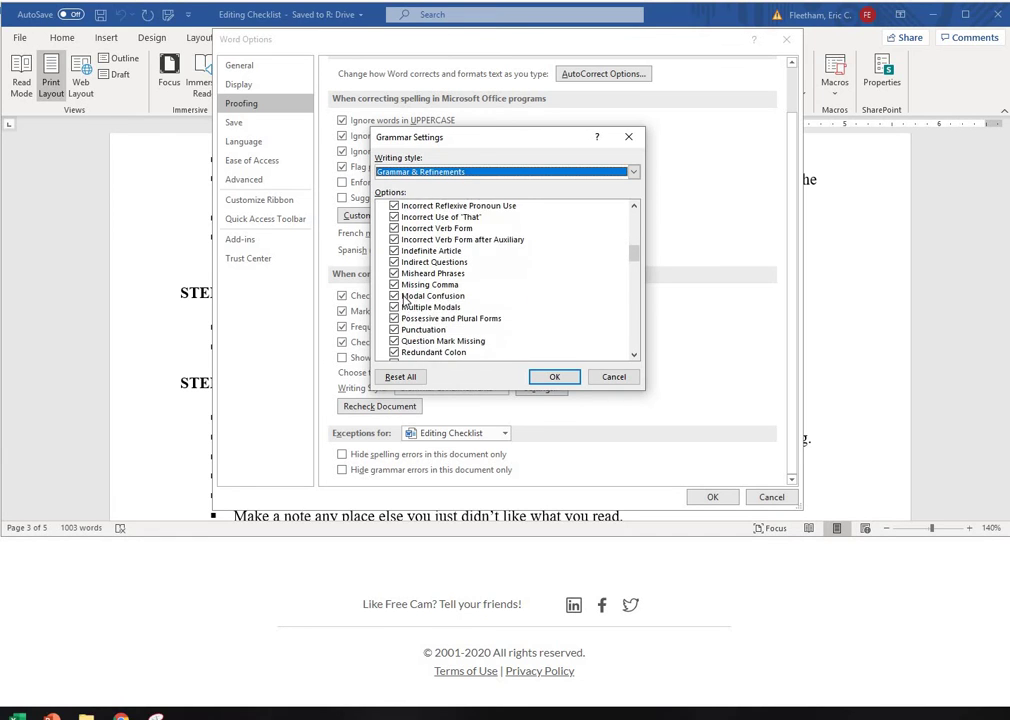
scroll(404, 299, down, 1)
scroll(404, 299, down, 1)
scroll(404, 299, down, 1)
scroll(404, 299, down, 1)
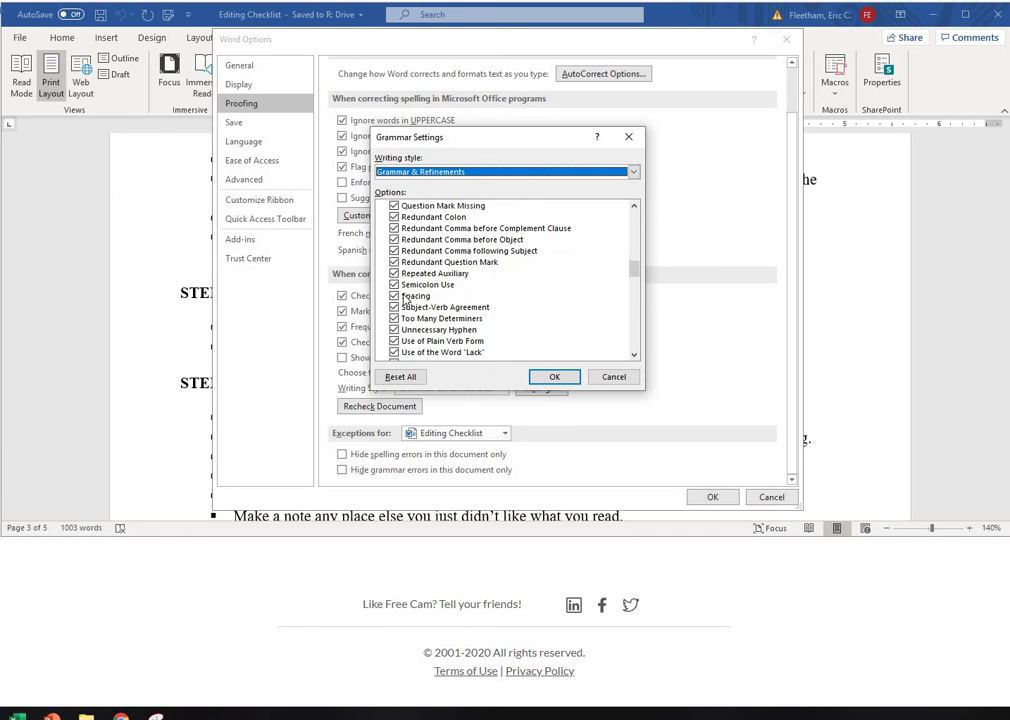
scroll(406, 298, down, 1)
scroll(407, 294, down, 1)
scroll(408, 289, down, 1)
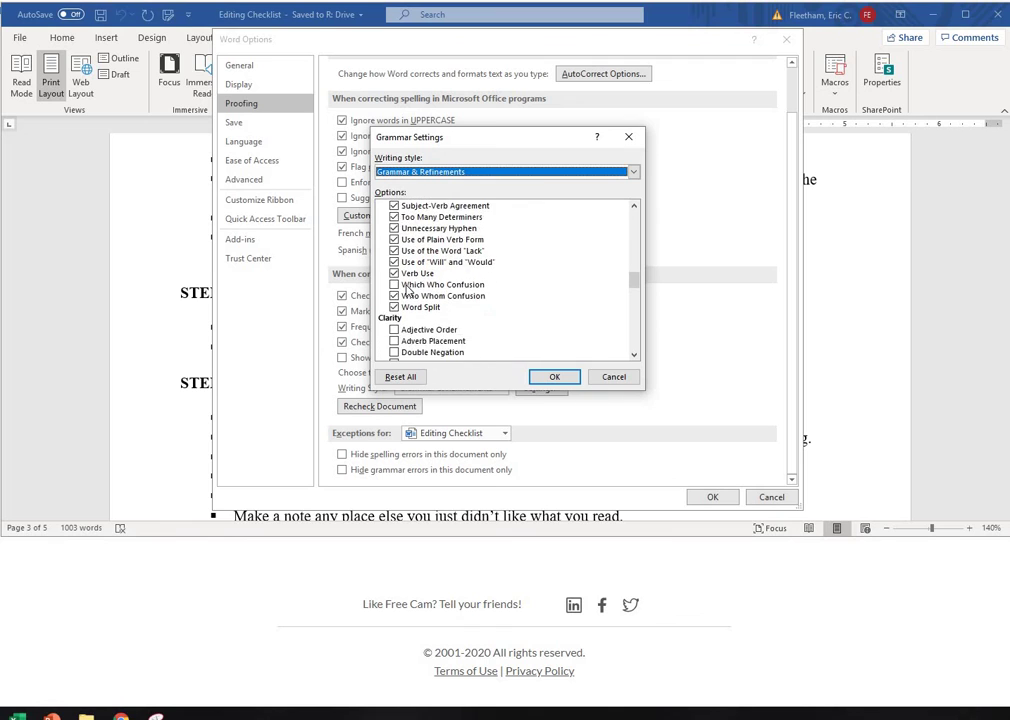
scroll(406, 290, down, 1)
scroll(406, 287, down, 1)
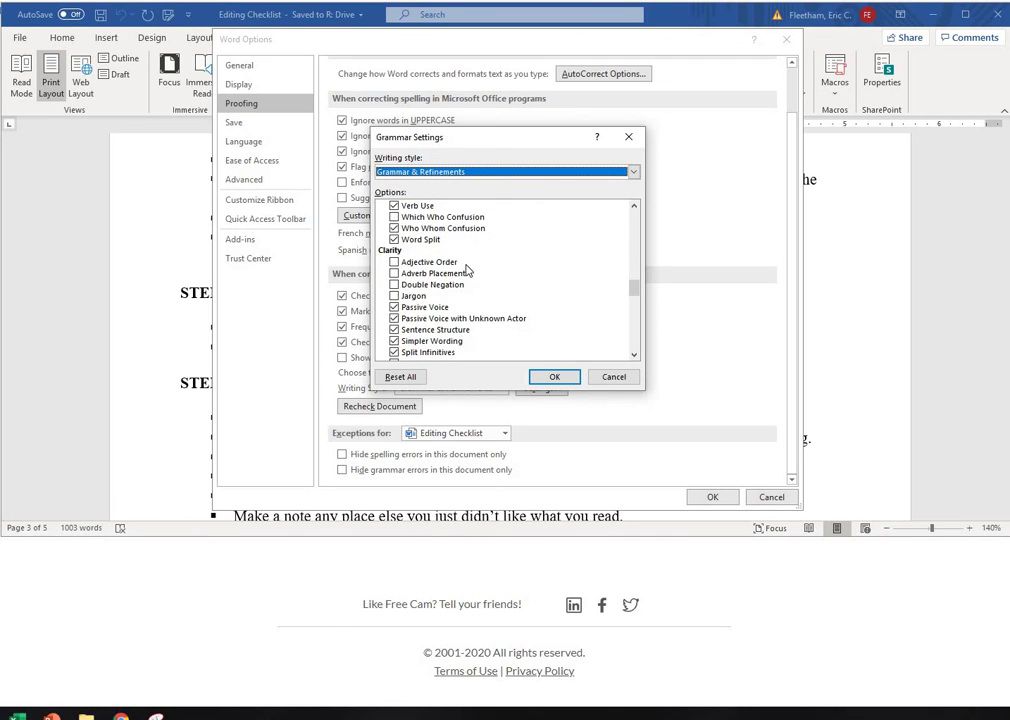
Step: Tick Weak Verbs under Vocabulary and confirm Grammar Settings with OK
scroll(407, 280, down, 1)
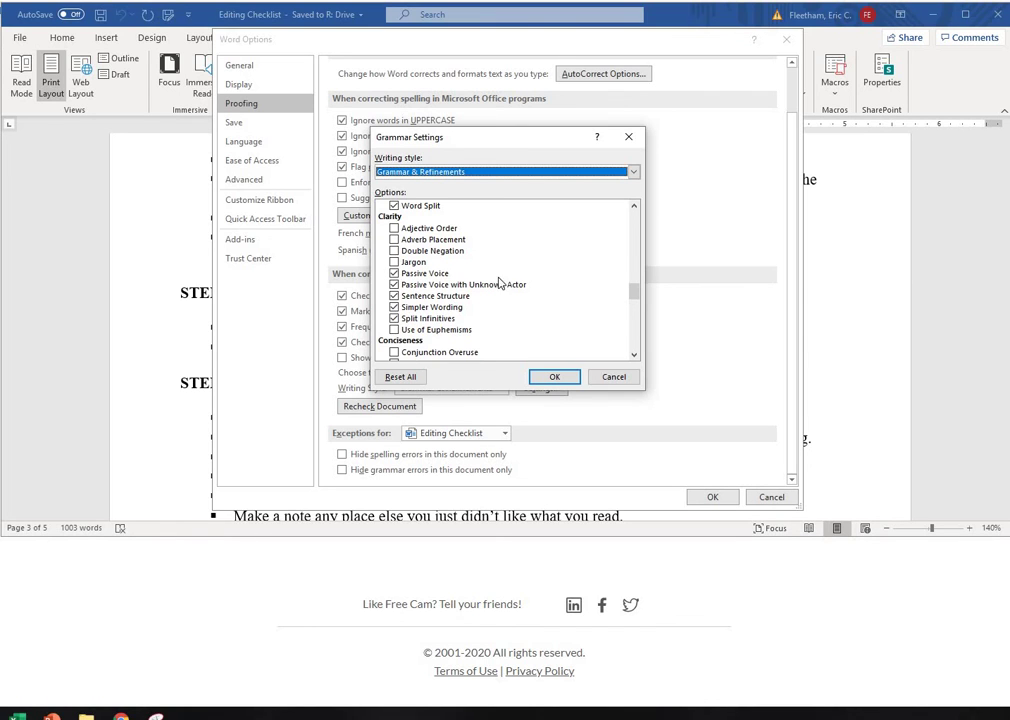
scroll(490, 282, down, 1)
scroll(501, 280, down, 1)
scroll(505, 265, down, 1)
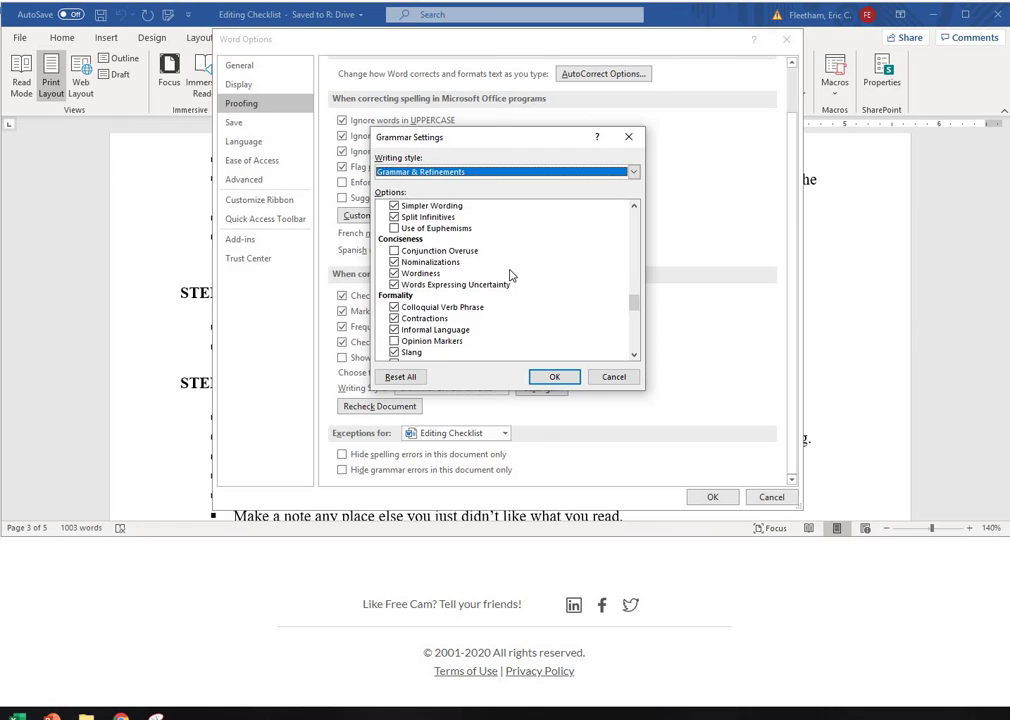
scroll(511, 274, down, 1)
scroll(515, 252, down, 1)
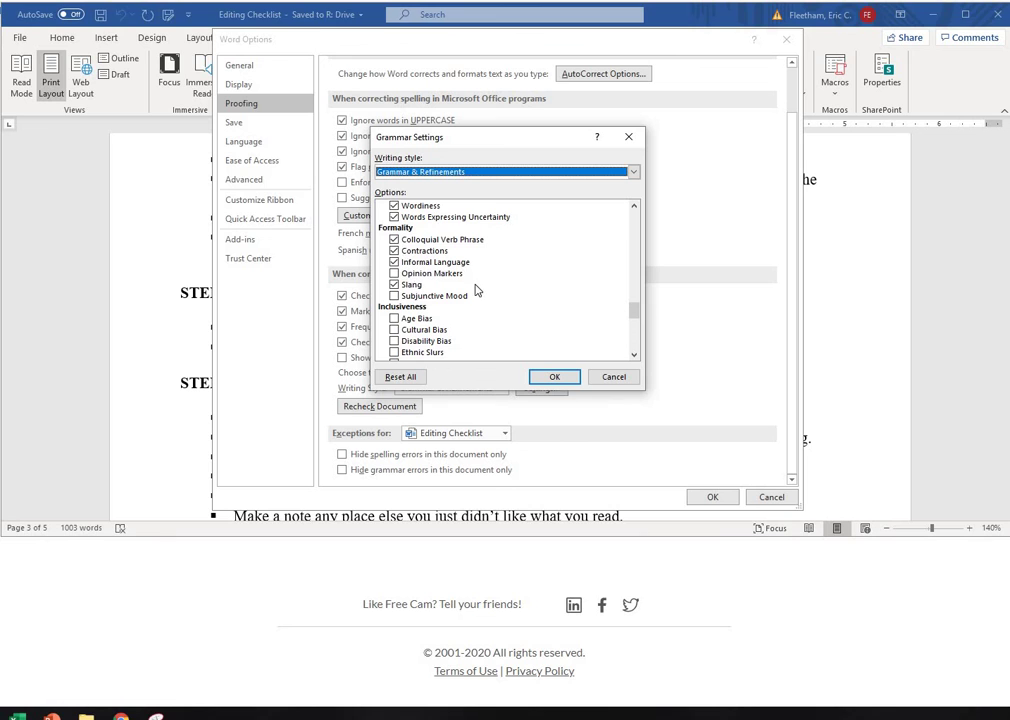
scroll(476, 290, down, 1)
scroll(476, 289, down, 1)
scroll(478, 286, down, 1)
scroll(542, 270, down, 1)
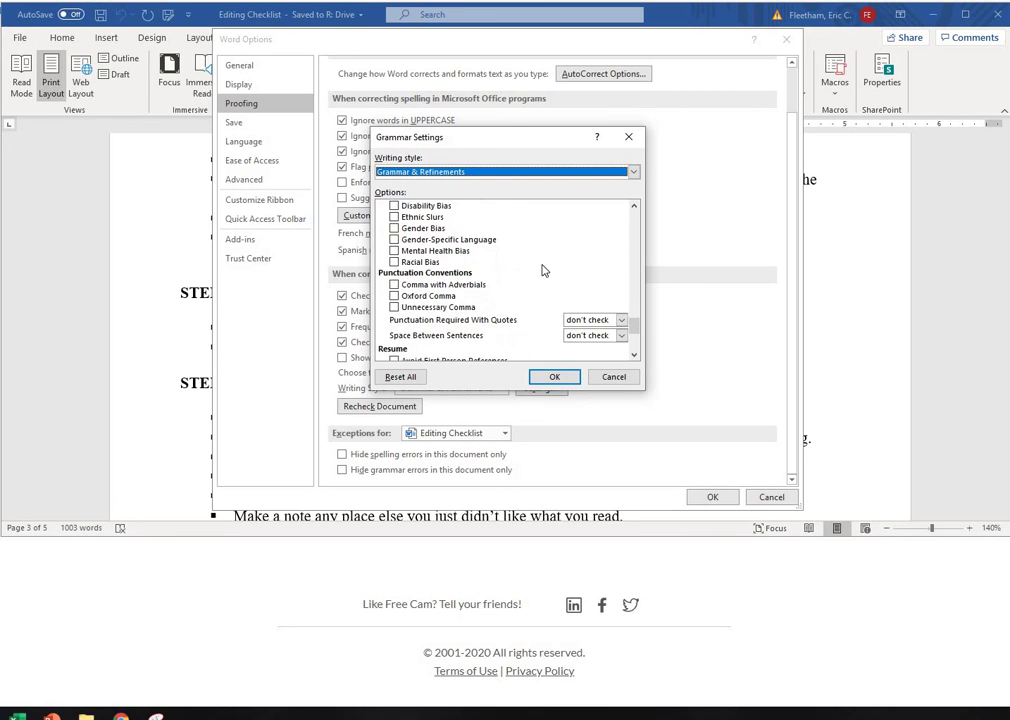
scroll(542, 270, down, 1)
scroll(538, 272, down, 1)
scroll(535, 272, down, 1)
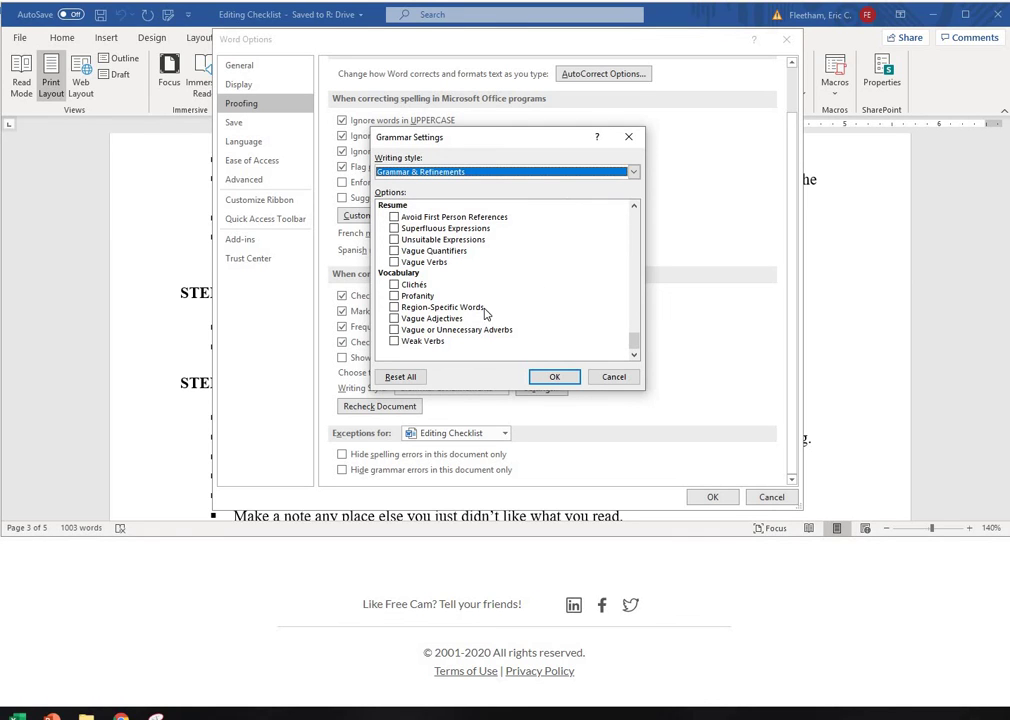
scroll(483, 313, up, 1)
scroll(490, 295, up, 2)
scroll(494, 286, up, 2)
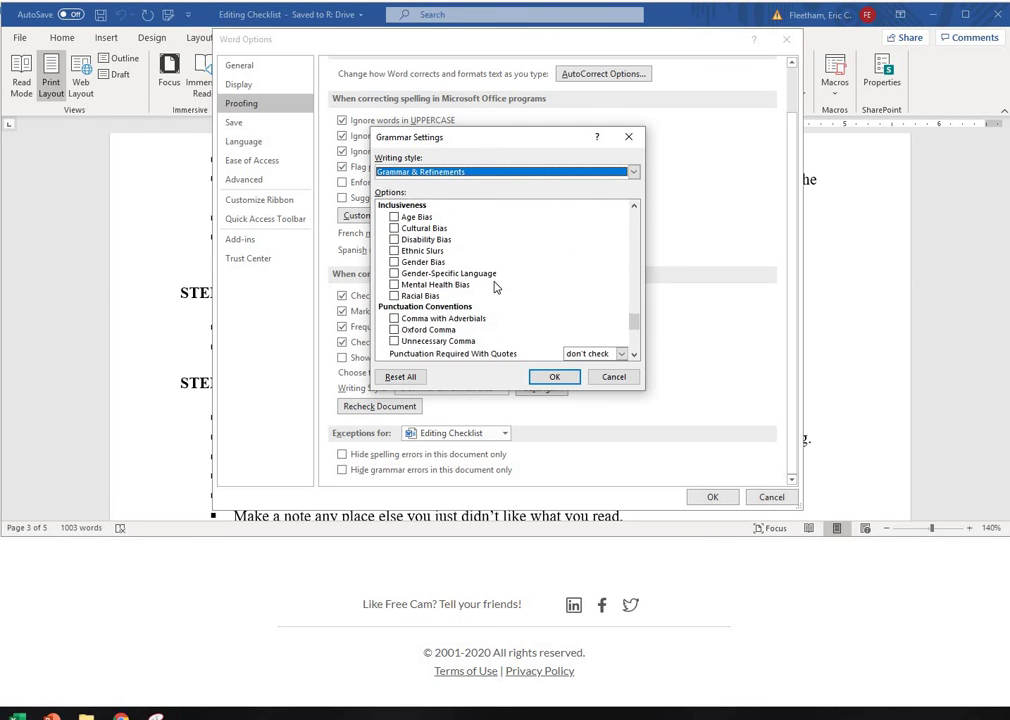
scroll(494, 287, down, 1)
scroll(494, 287, down, 1)
scroll(494, 287, up, 3)
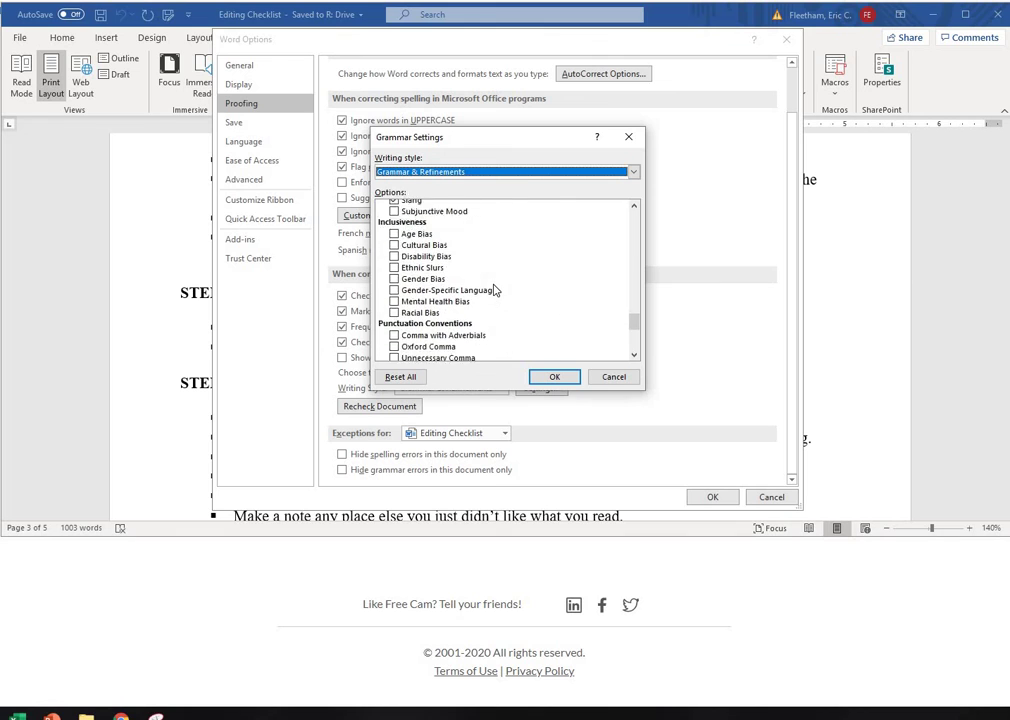
scroll(494, 289, down, 2)
scroll(492, 289, down, 2)
scroll(492, 289, down, 1)
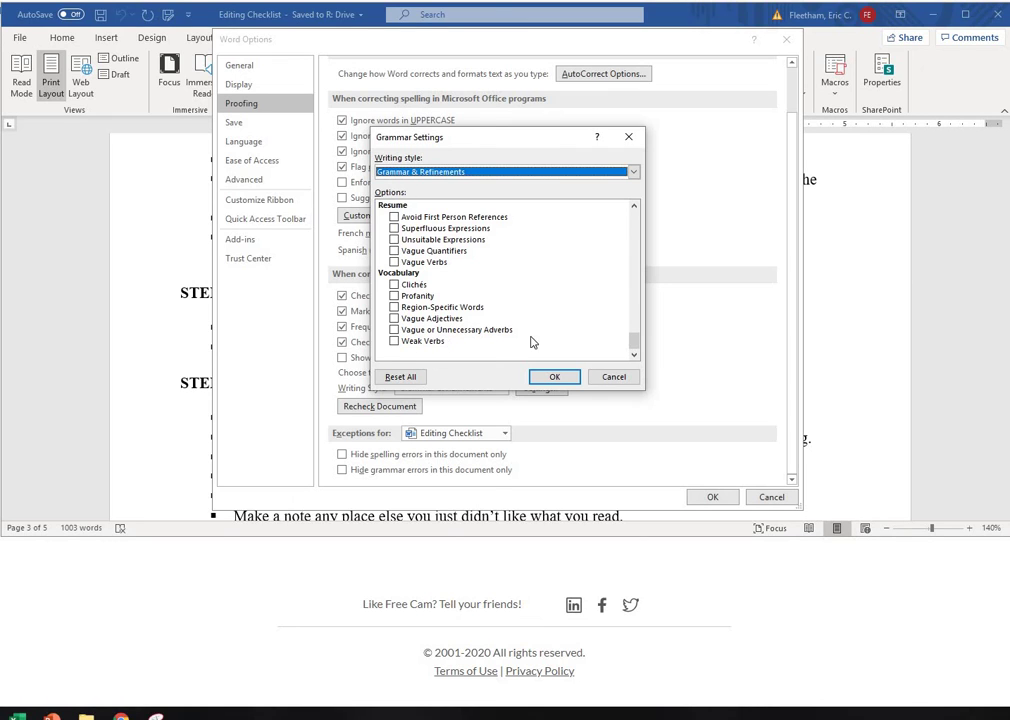
click(394, 341)
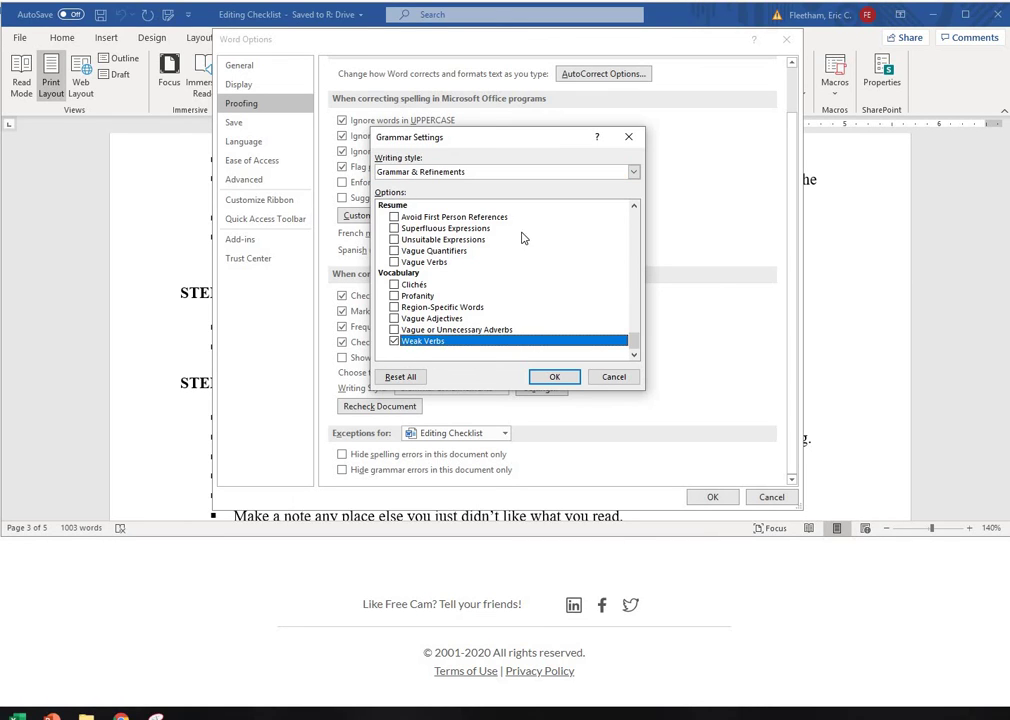
click(562, 377)
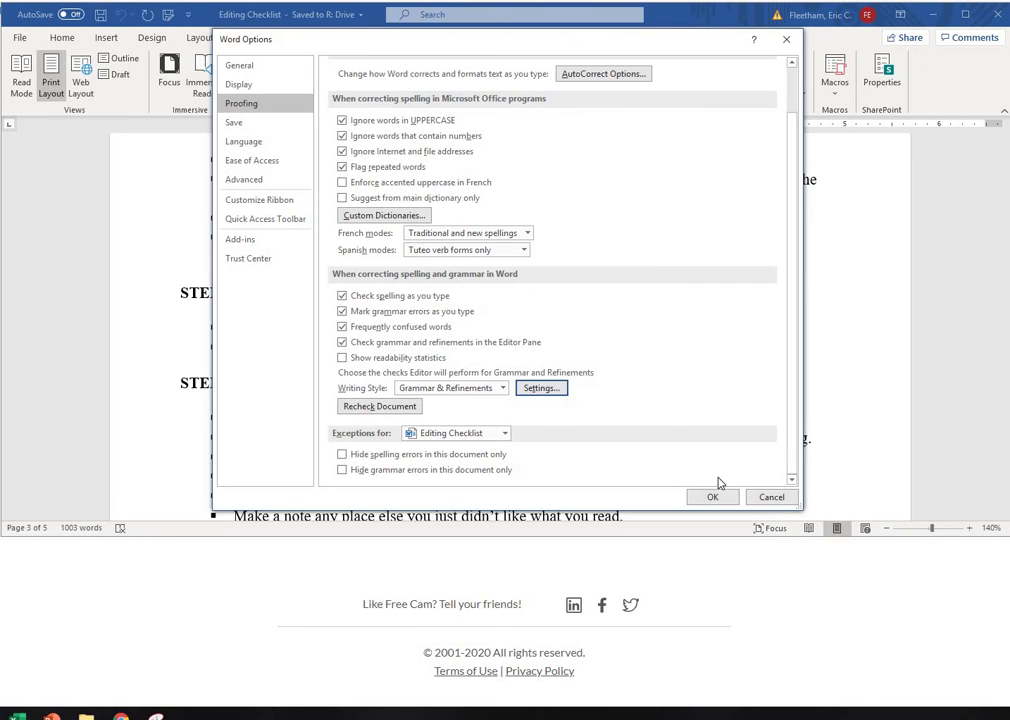